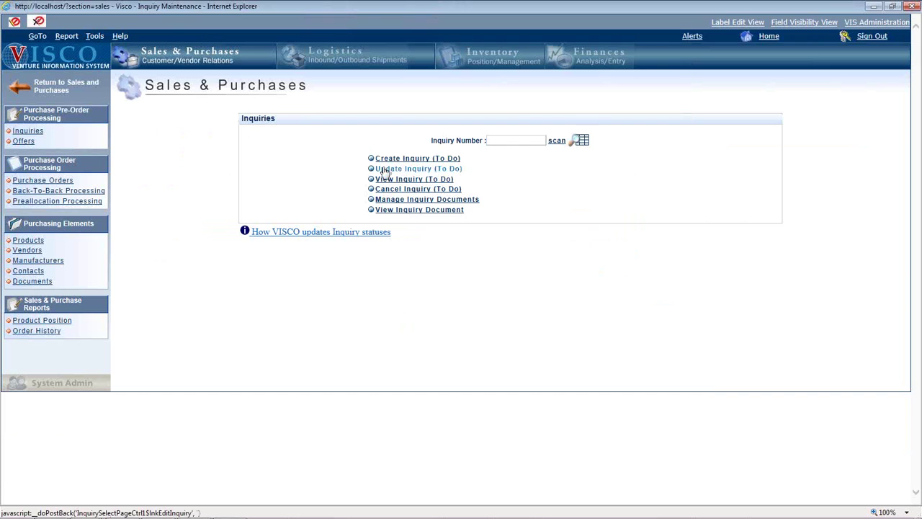
Step: Open inquiry 151's attached document 000151Inquiry.xls in Excel from its Documents and Images tab
click(386, 170)
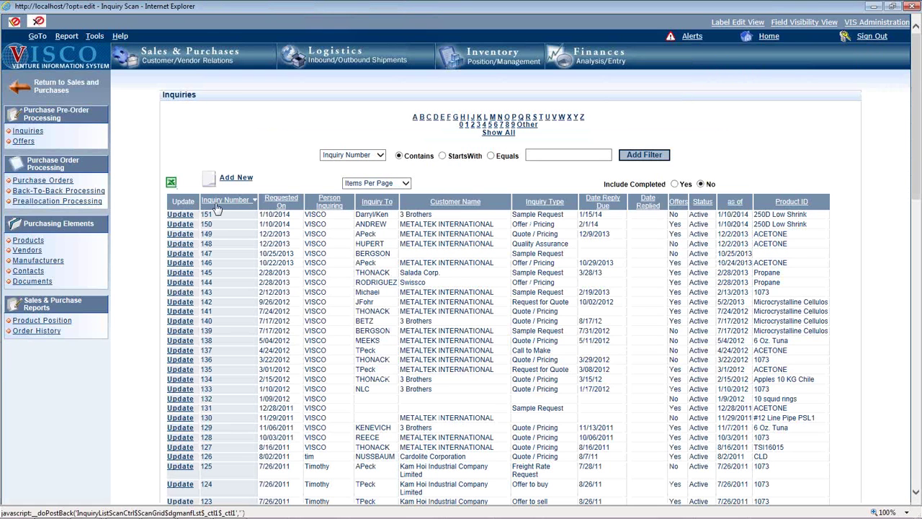
click(190, 215)
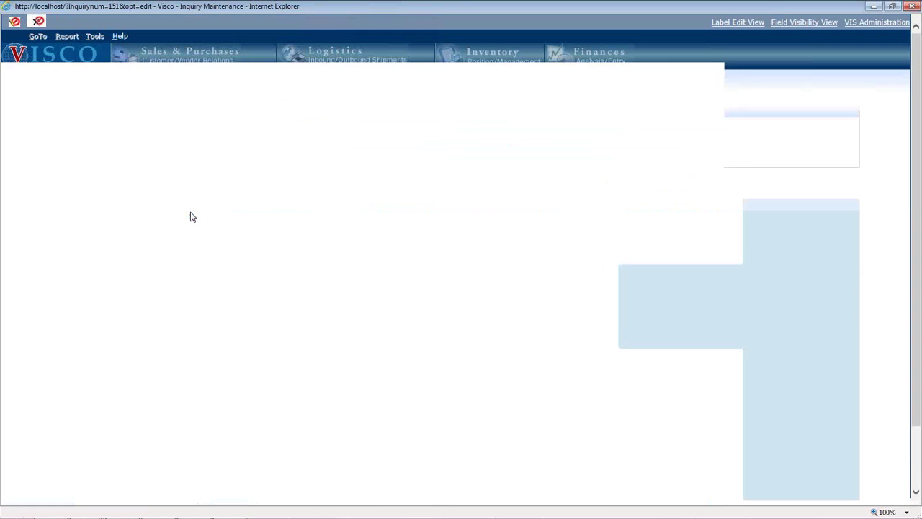
click(614, 207)
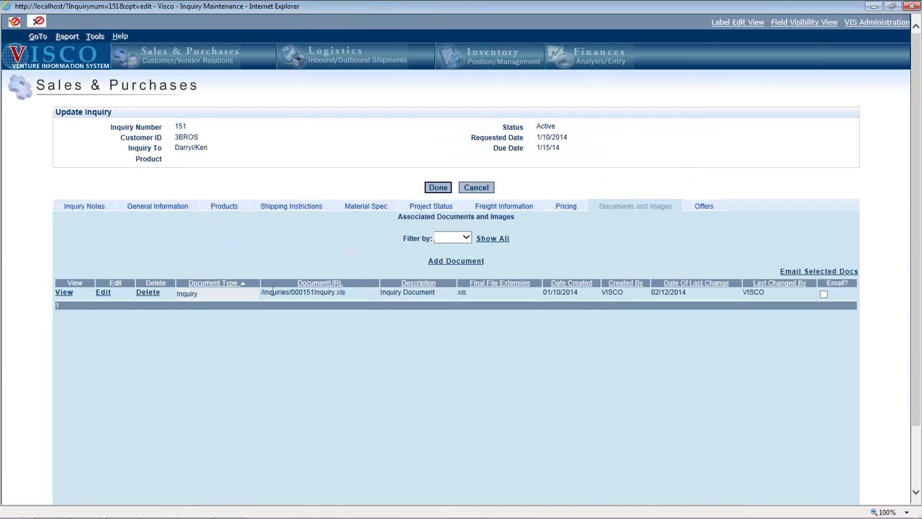
click(104, 294)
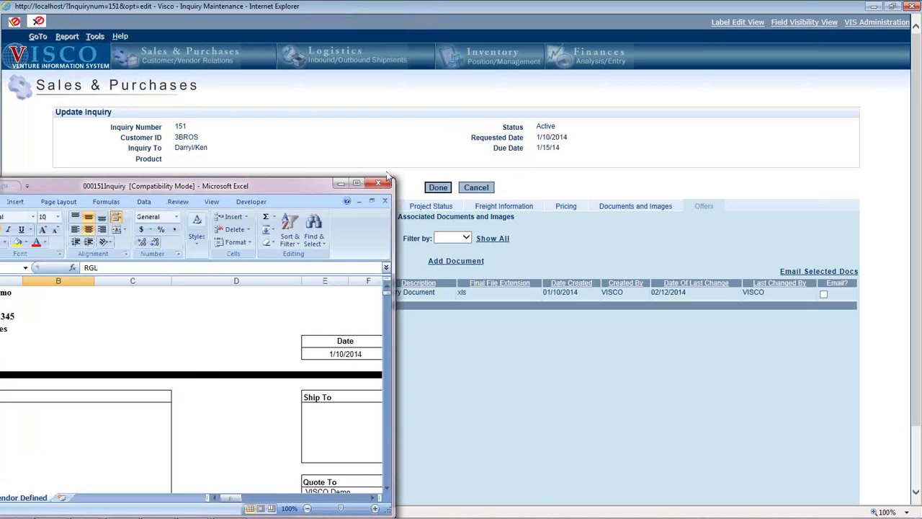
Step: Maximize Excel, review the 250D Low Shrink RFQ line (A24, H24), then close the workbook
click(554, 168)
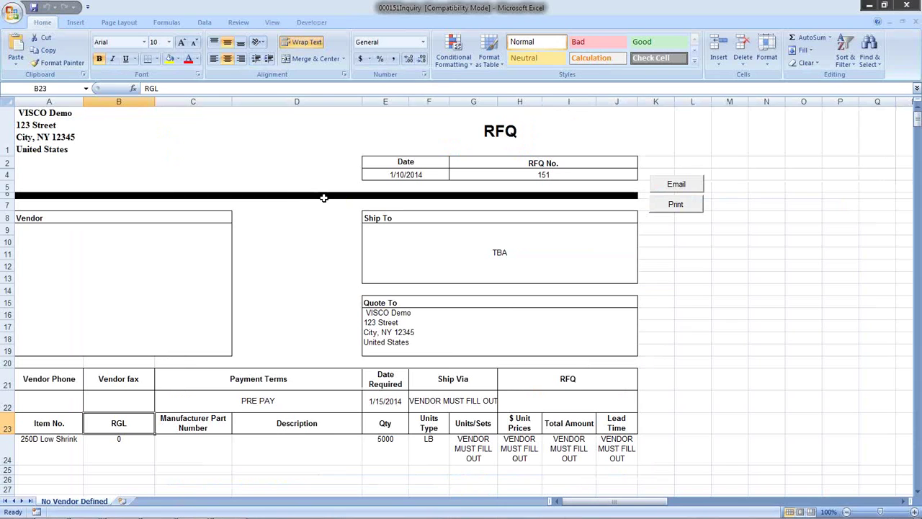
click(47, 440)
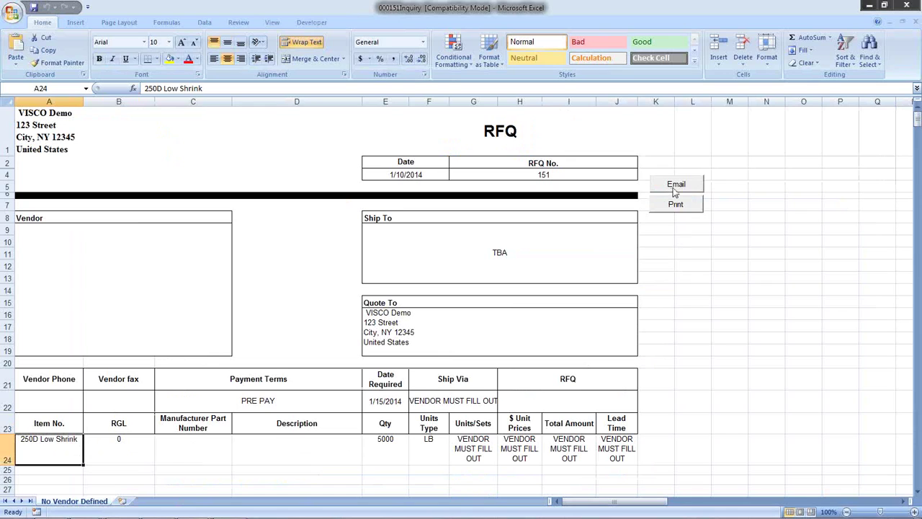
click(517, 450)
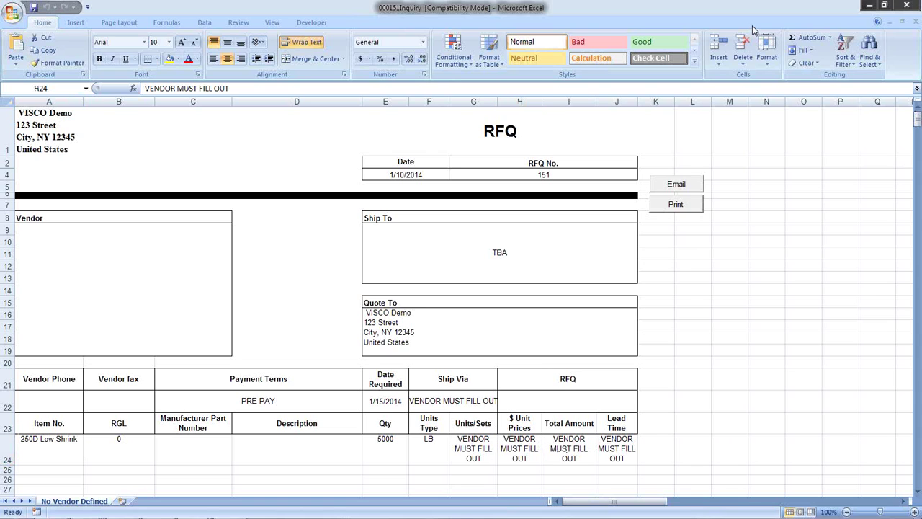
click(907, 6)
Step: Cancel out of inquiry 151 and start a new offer from the Purchase Offers page
click(487, 189)
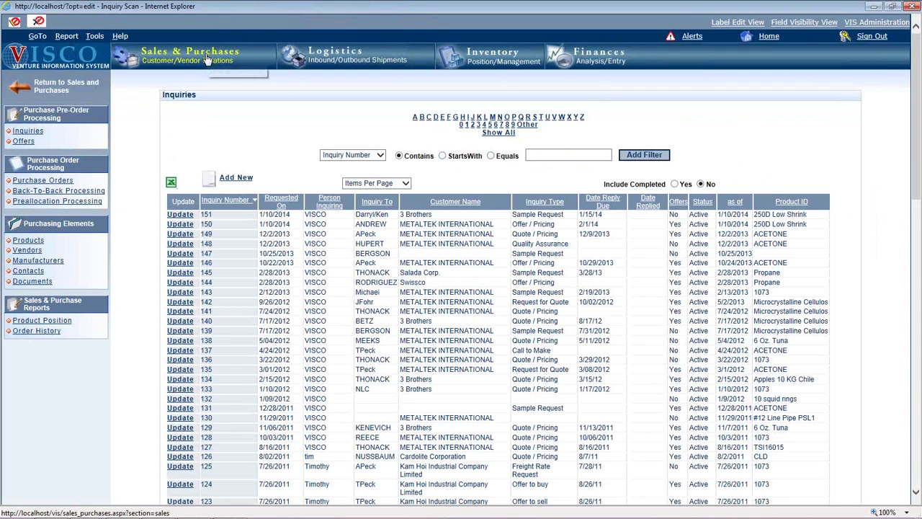
click(207, 58)
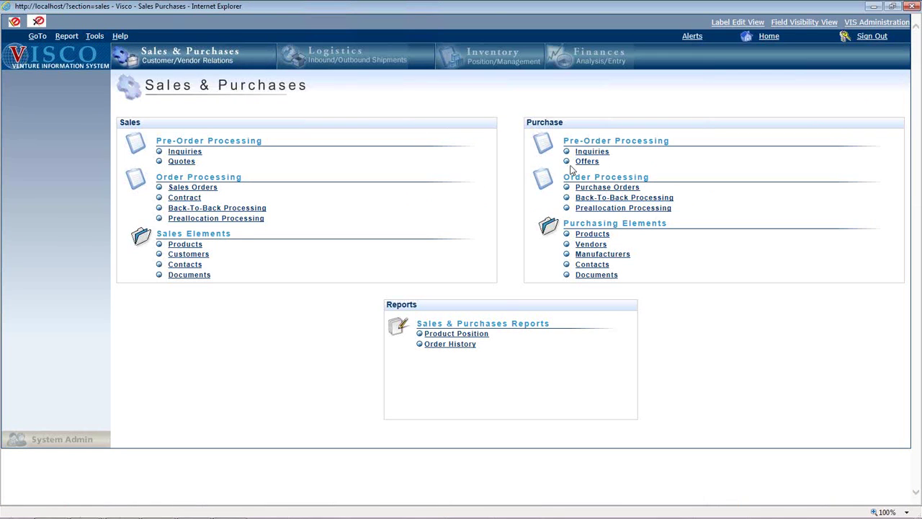
click(585, 162)
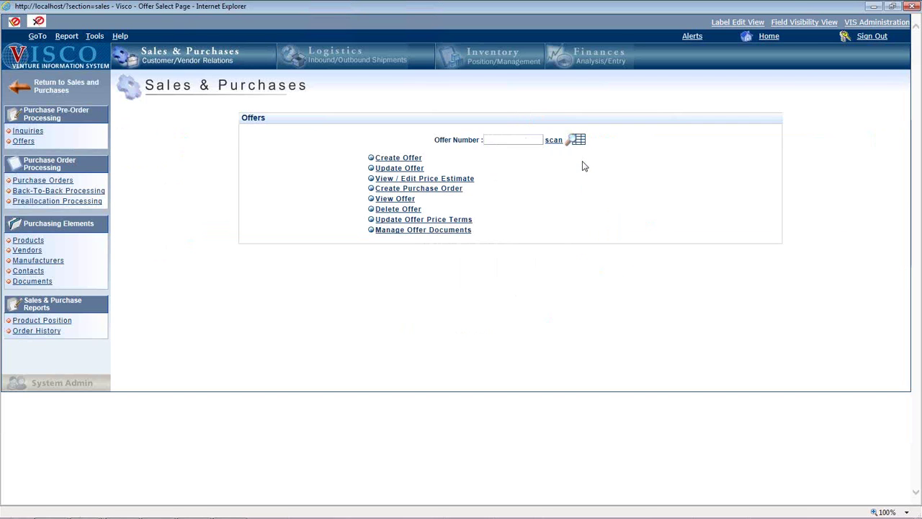
click(407, 159)
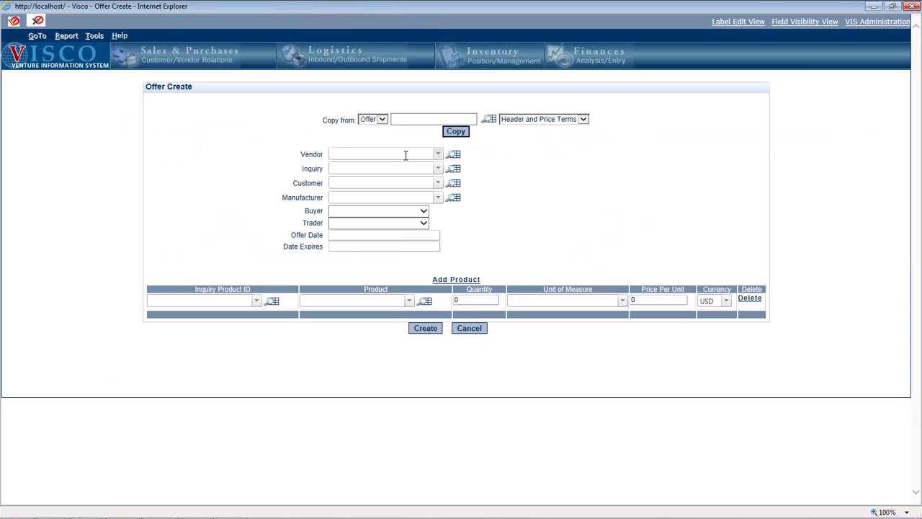
Step: Pick vendor BEIJING KAISHENGAO and inquiry 151, which brings in customer 3BROS and line 151/1
click(456, 159)
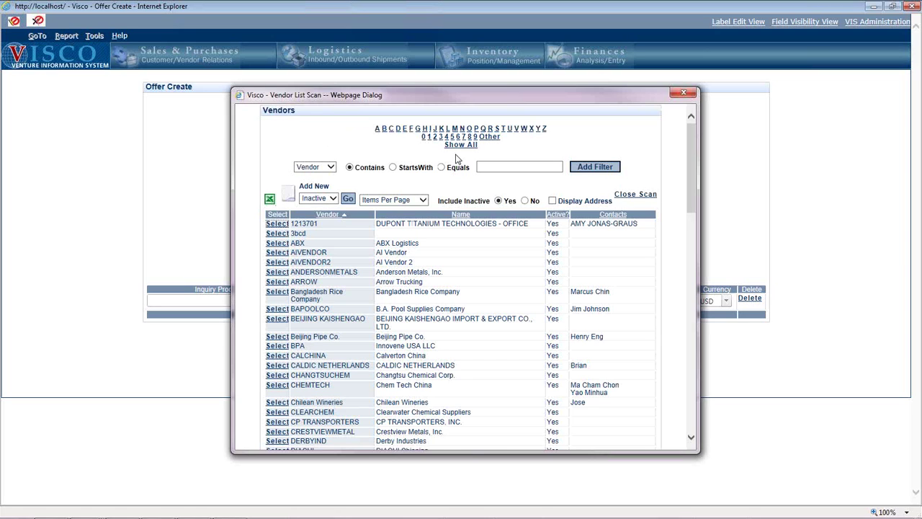
click(277, 320)
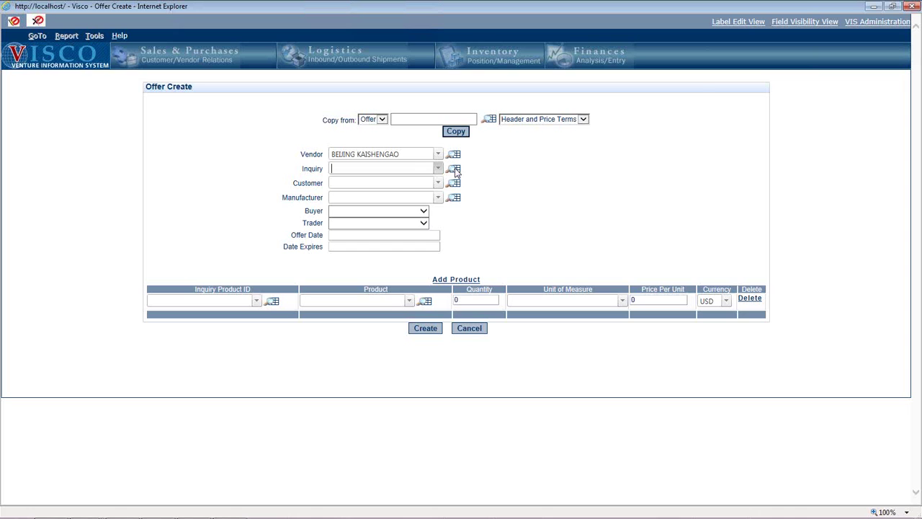
click(454, 169)
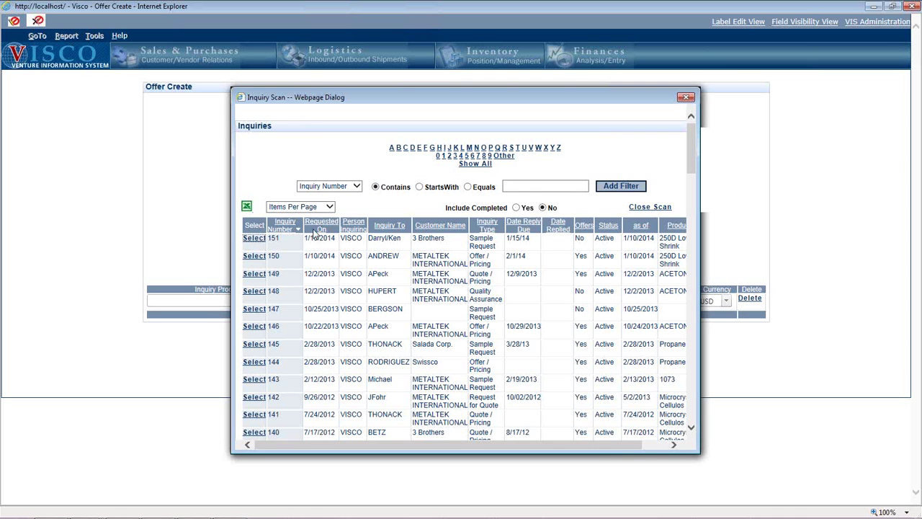
click(261, 241)
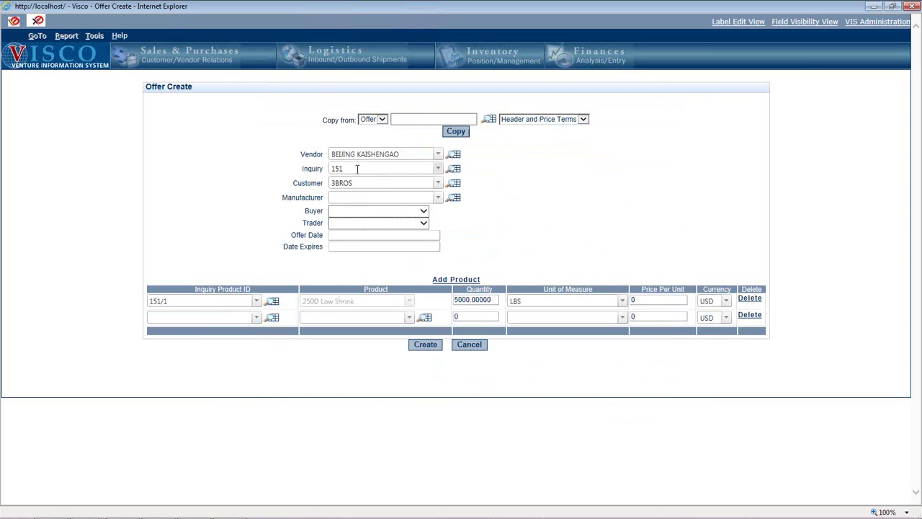
Step: Set the first line's price per unit to .35
drag(355, 182, 317, 181)
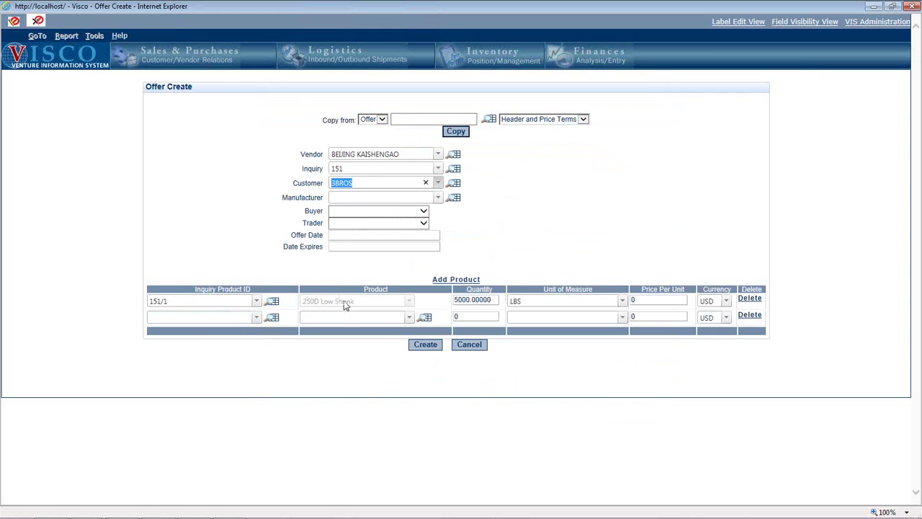
click(747, 61)
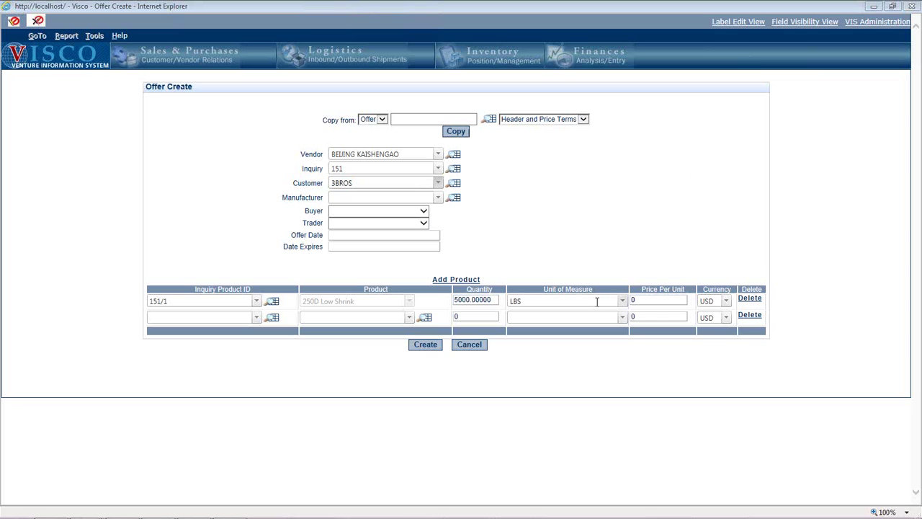
click(634, 301)
key(BackSpace)
text(.35)
click(369, 198)
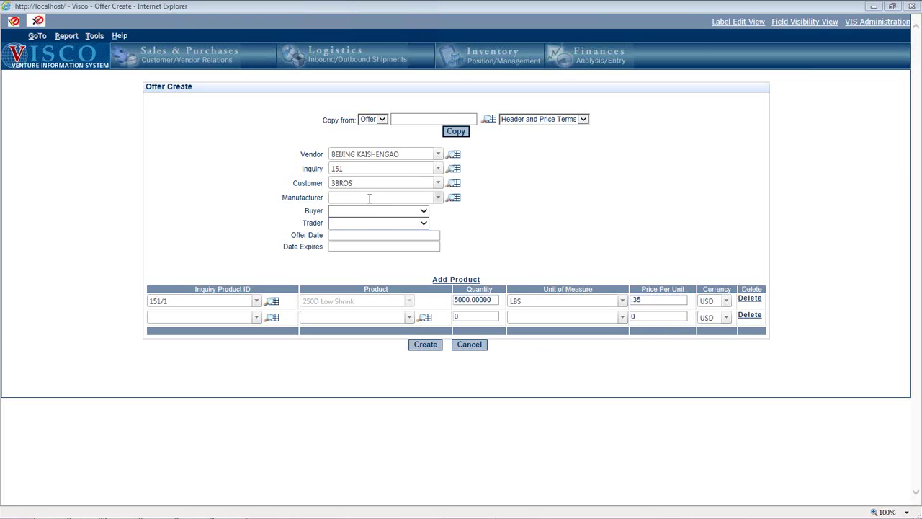
click(368, 198)
Step: Choose a buyer and make House Account the trader
click(395, 213)
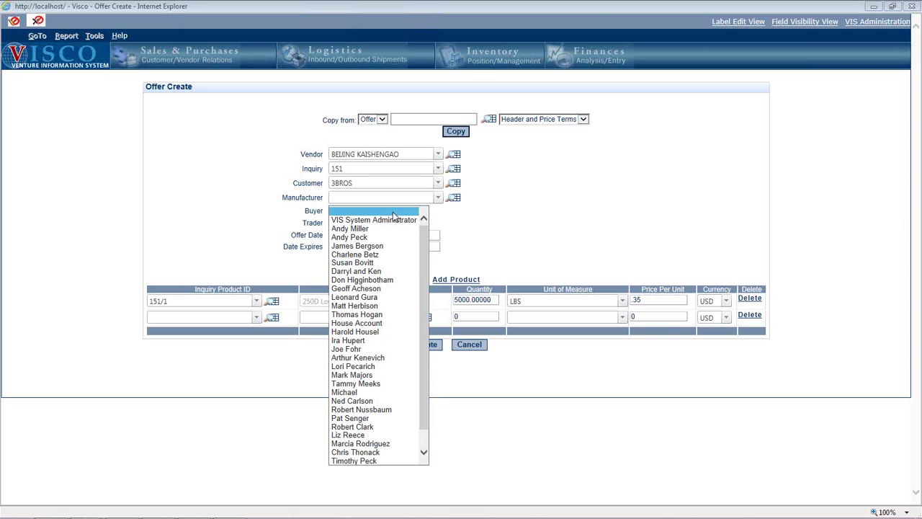
click(375, 264)
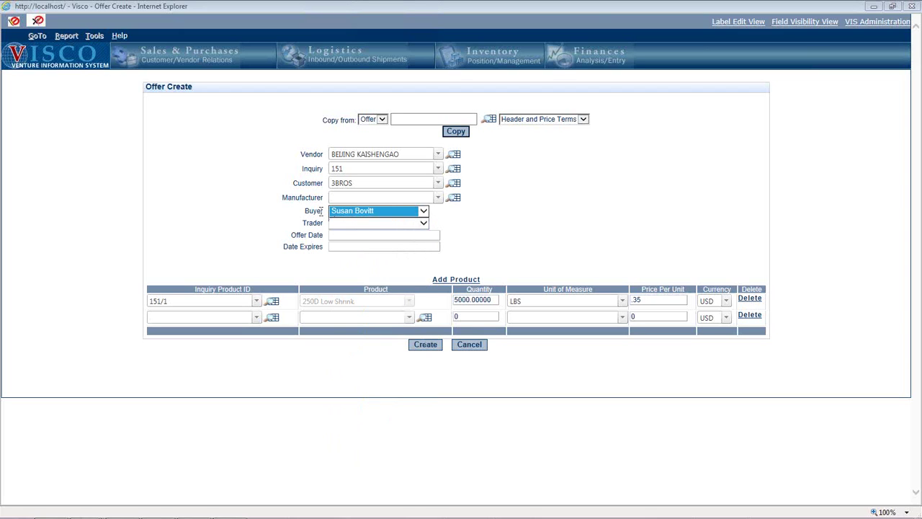
click(349, 224)
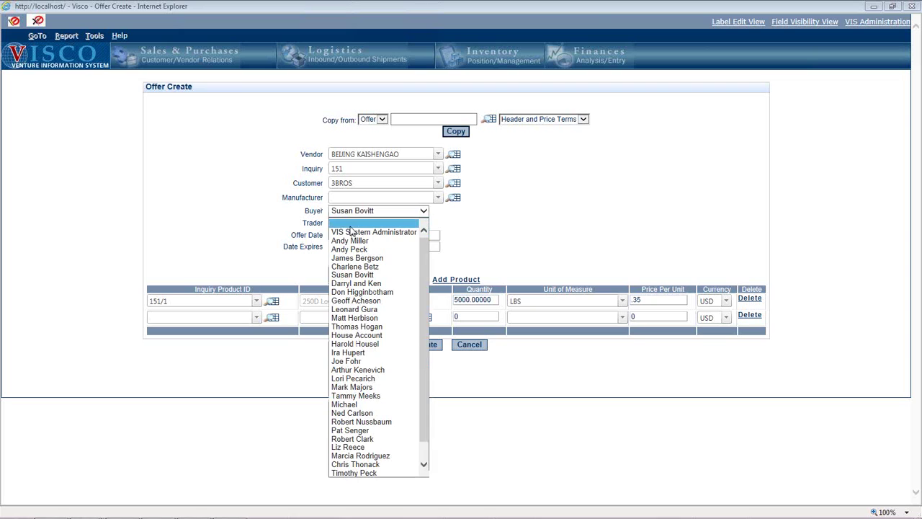
click(369, 336)
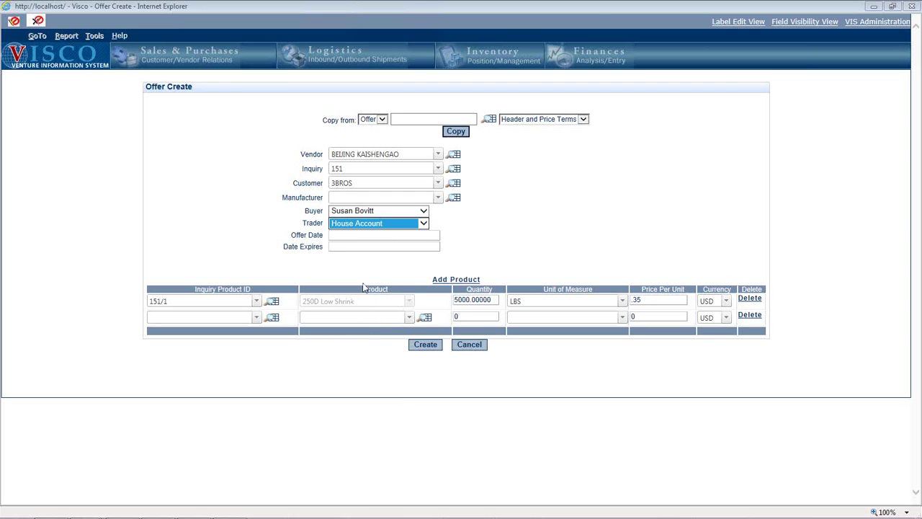
Step: Enter offer date 2/14/14 and expiry 3/14/14, then create the offer
click(344, 234)
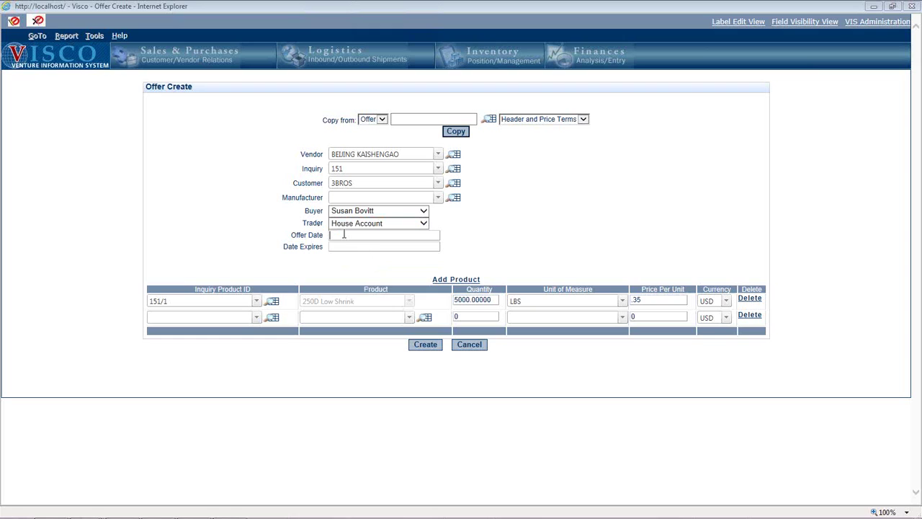
text(2/14/14)
click(369, 246)
text(3/14/13)
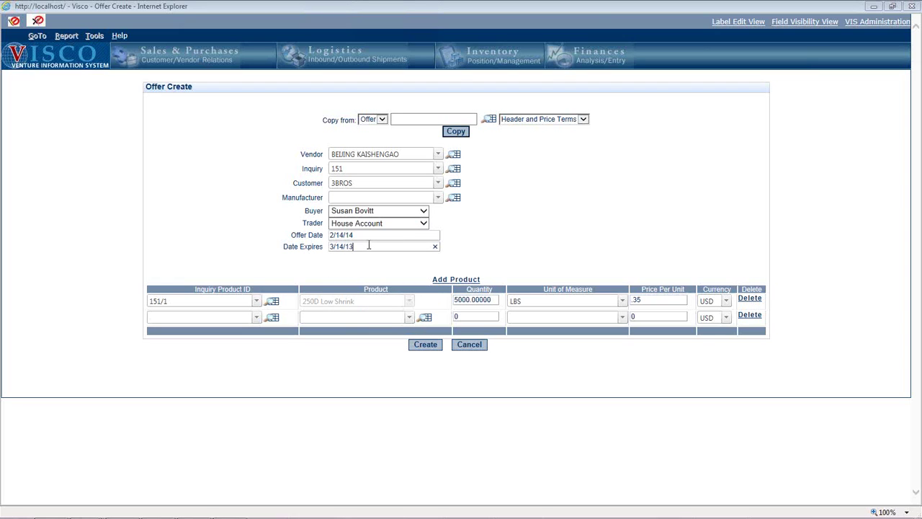
key(BackSpace)
text(4)
click(431, 347)
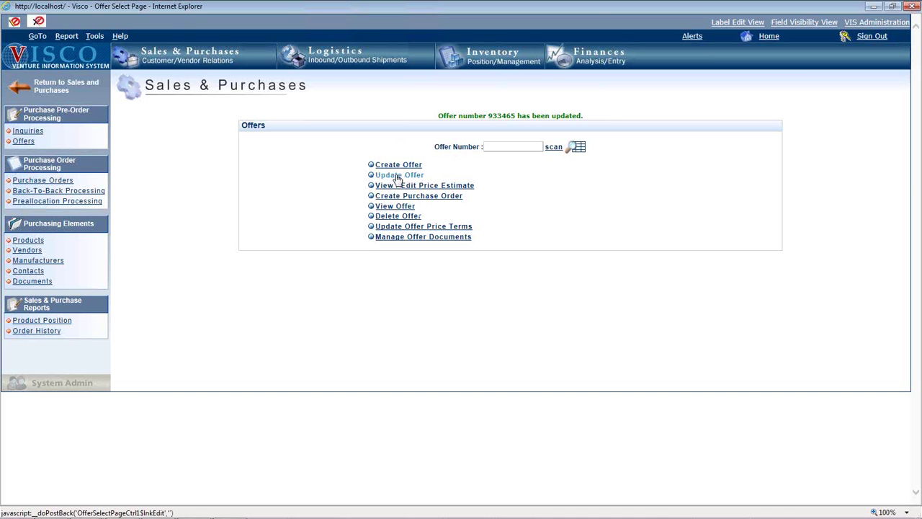
Step: Open offer 933465 from the Offers list on its Update Offer page
click(397, 178)
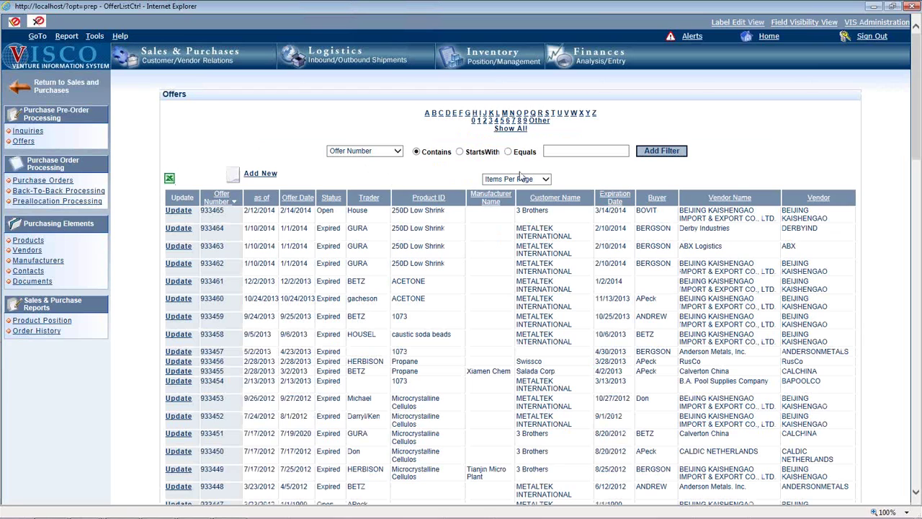
click(186, 216)
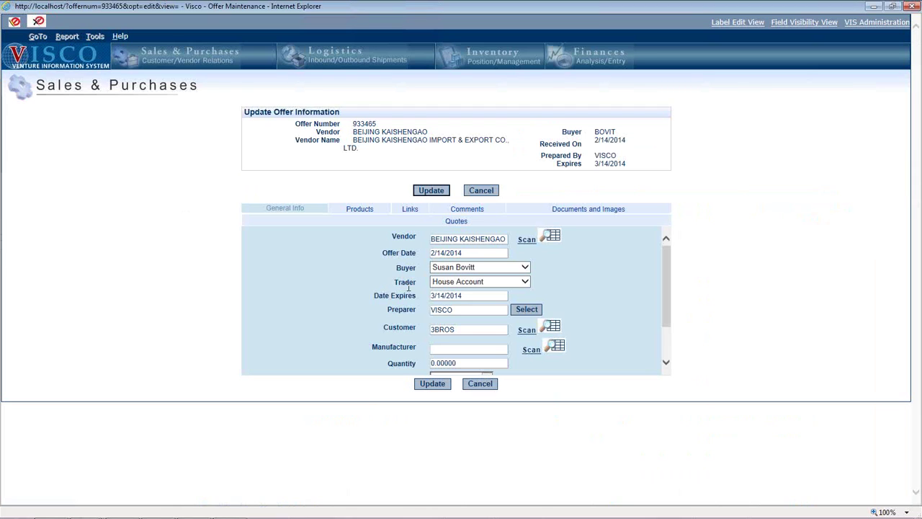
Step: Look through offer 933465's products and documents, then show its Quotes, which are empty
scroll(438, 265, down, 1)
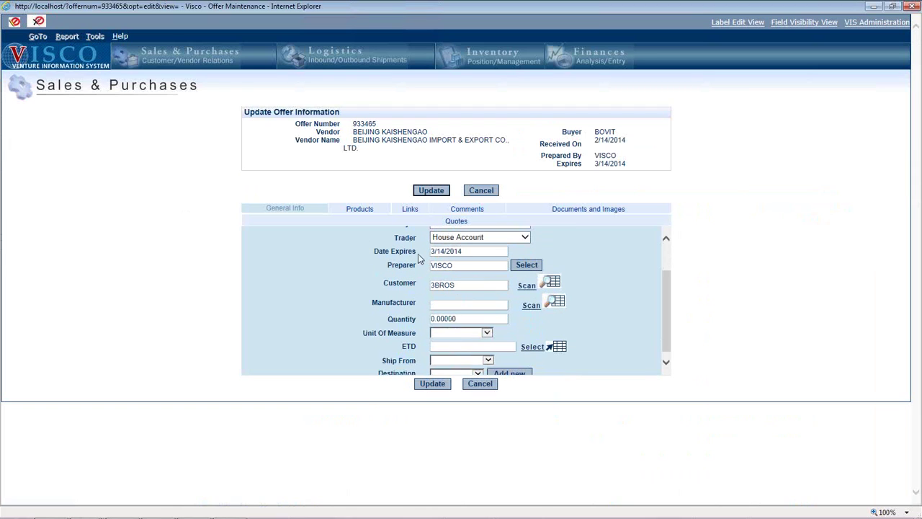
scroll(421, 274, down, 1)
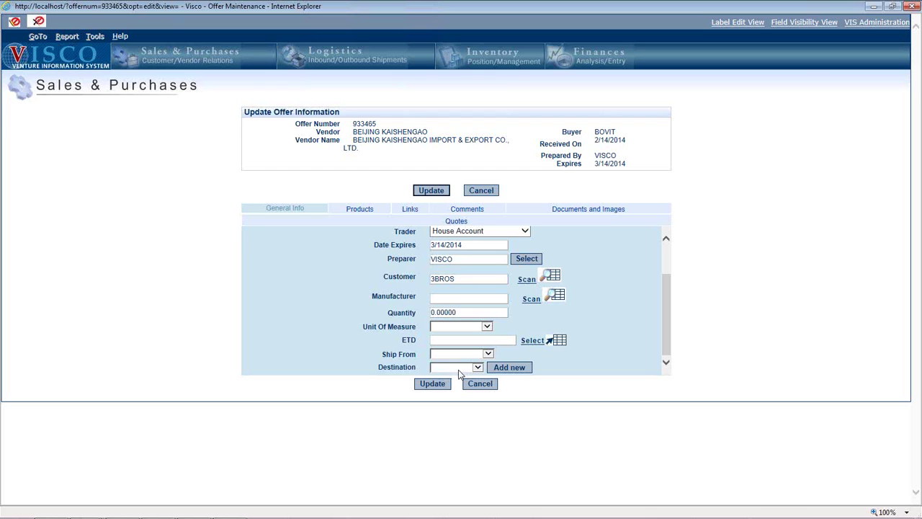
click(368, 211)
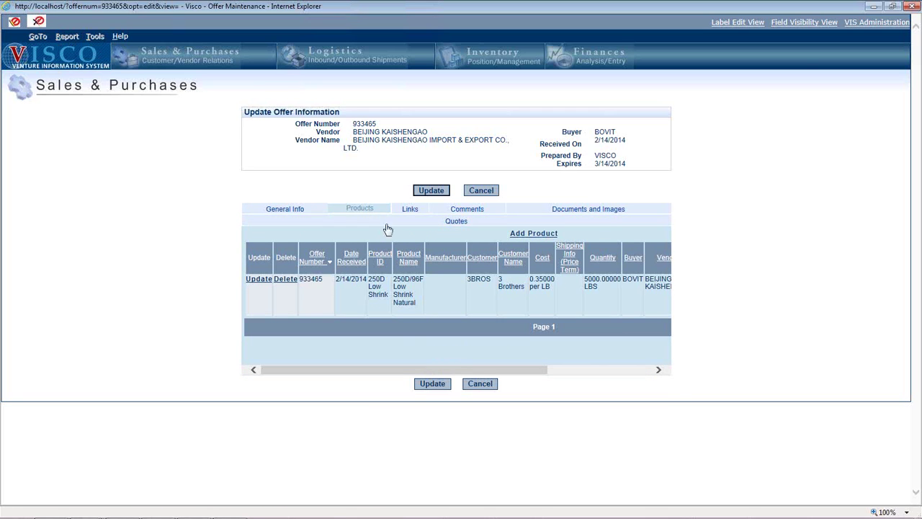
click(563, 210)
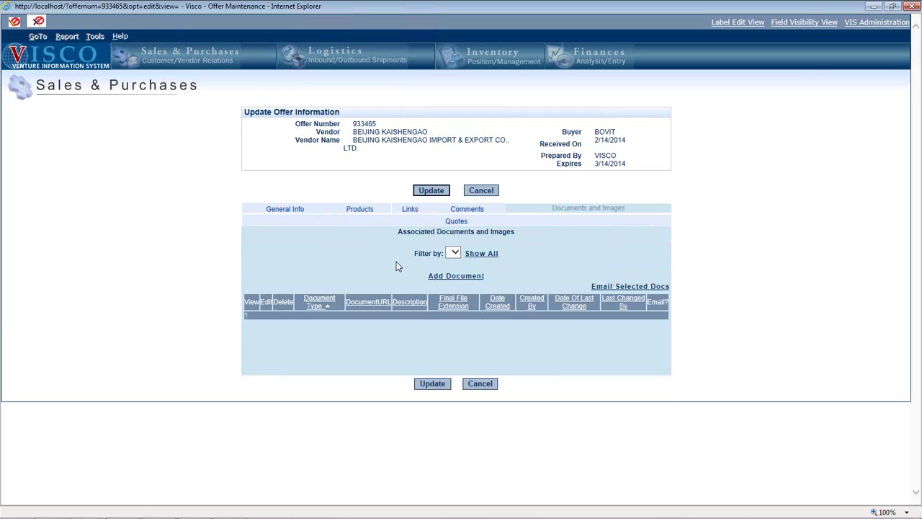
click(456, 219)
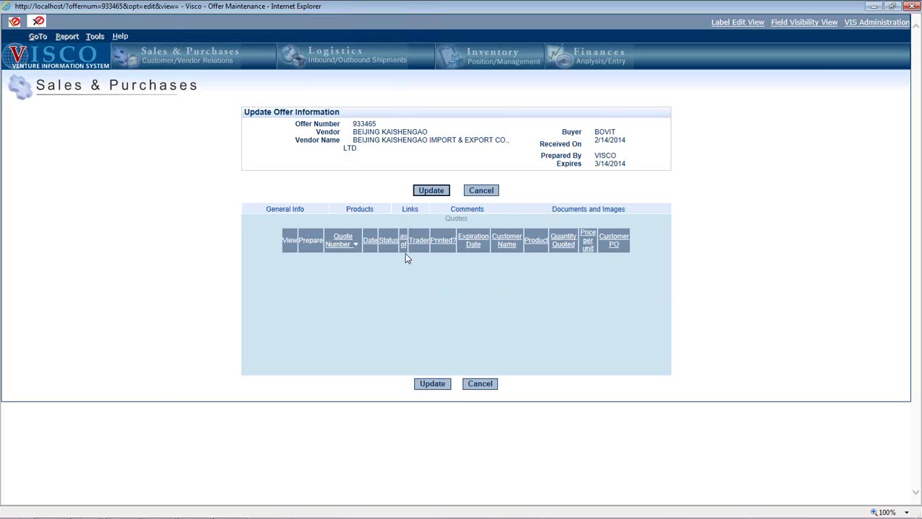
Step: Open offer 933465's price estimate workbook and bring it to the front in Excel
click(476, 192)
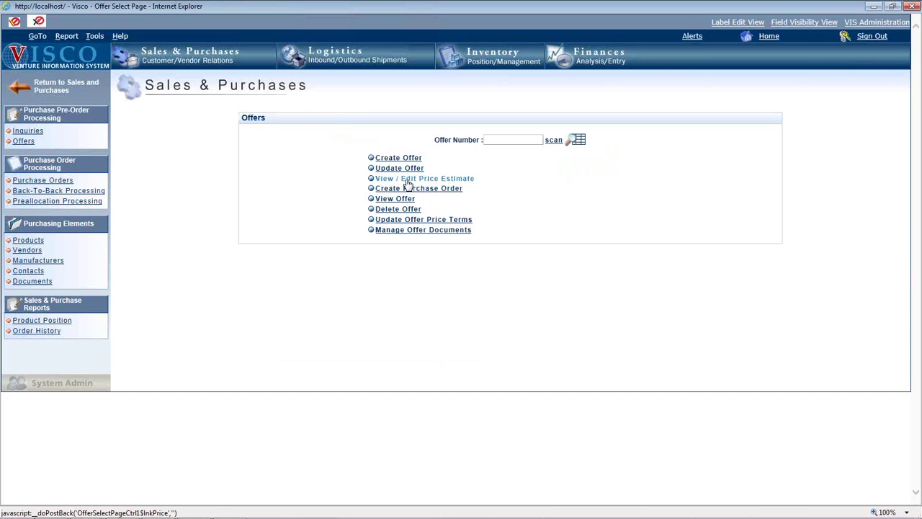
click(406, 180)
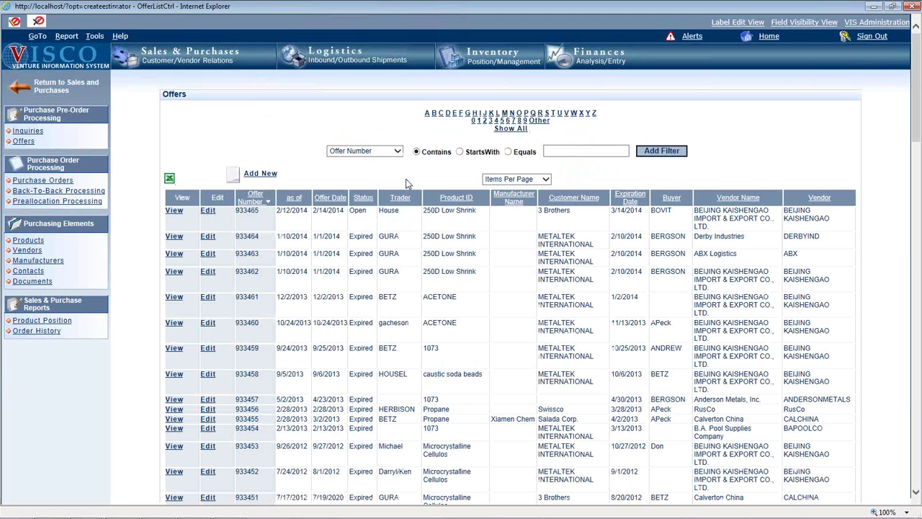
click(208, 211)
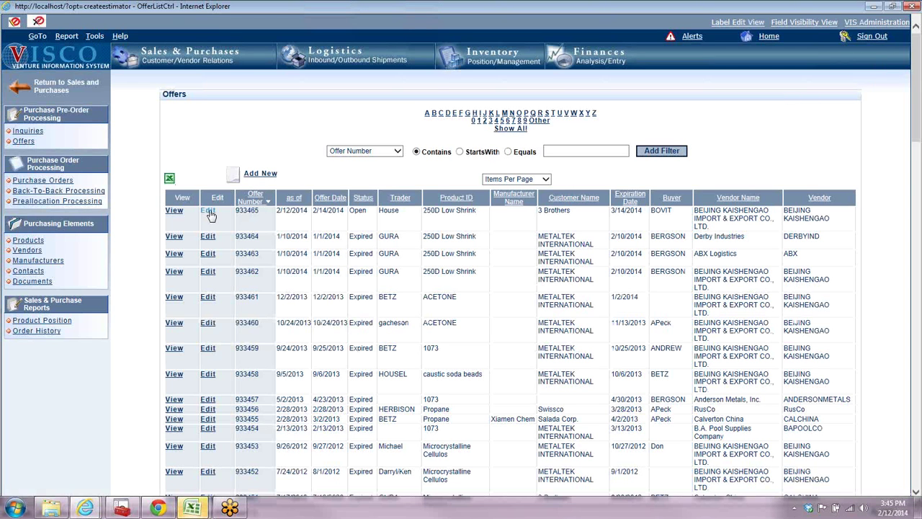
mouse_move(192, 506)
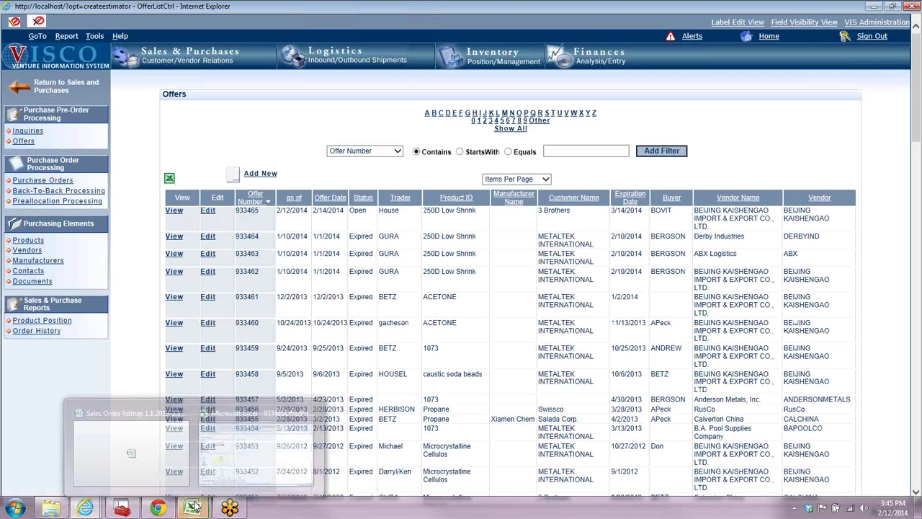
click(243, 465)
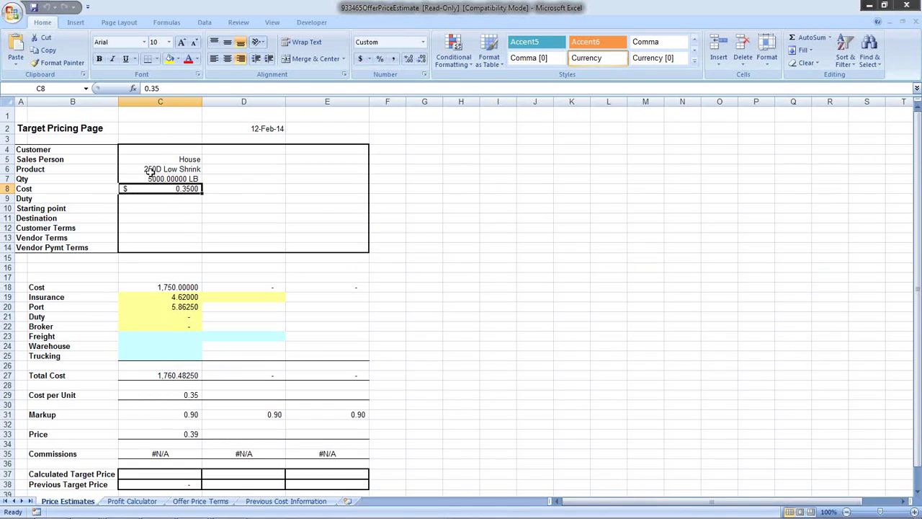
click(165, 101)
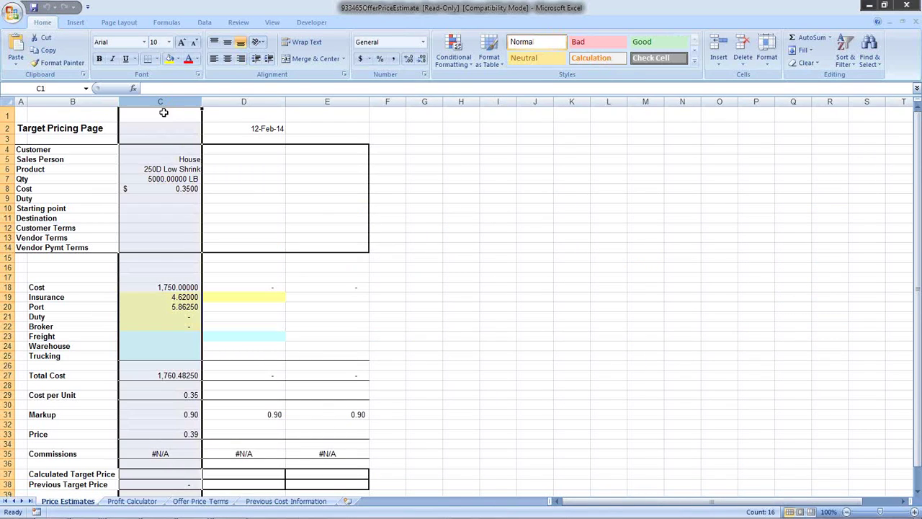
click(195, 192)
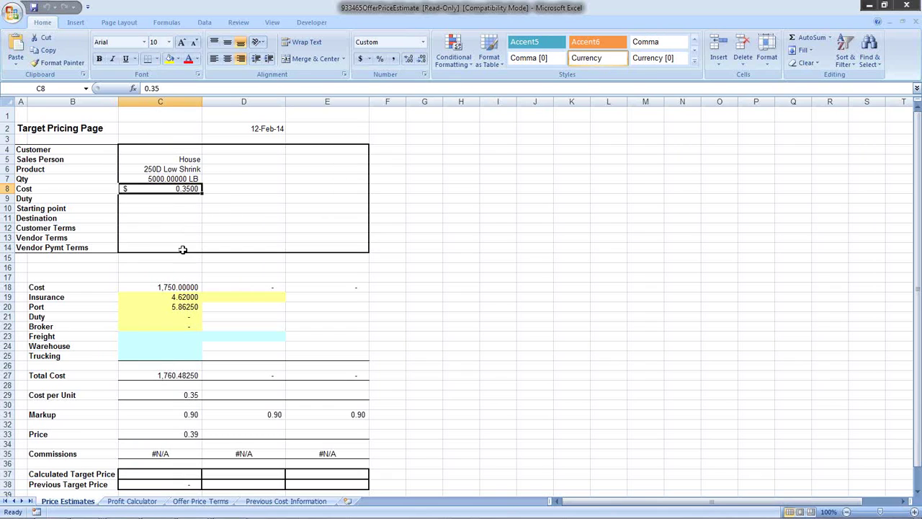
click(181, 286)
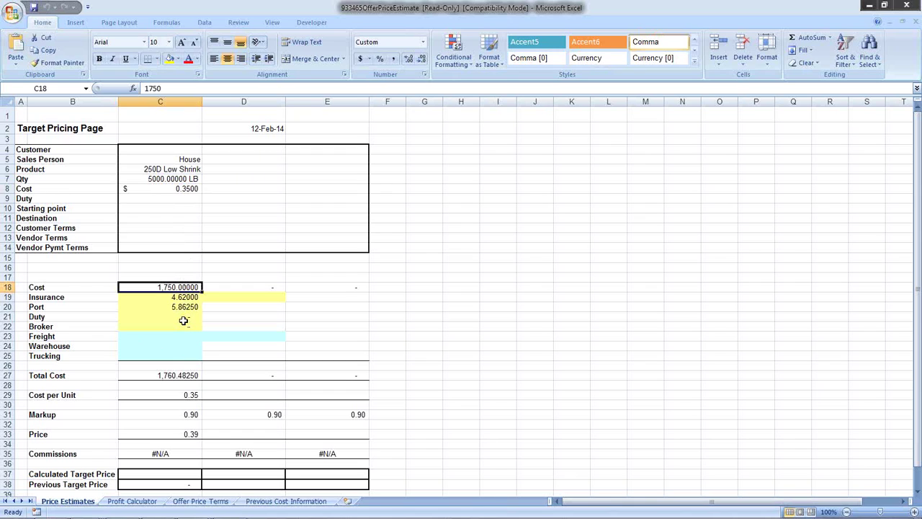
Step: Check the estimate's Duty, Freight, Total Cost, Cost per Unit and Price cells (C21–C33)
click(184, 318)
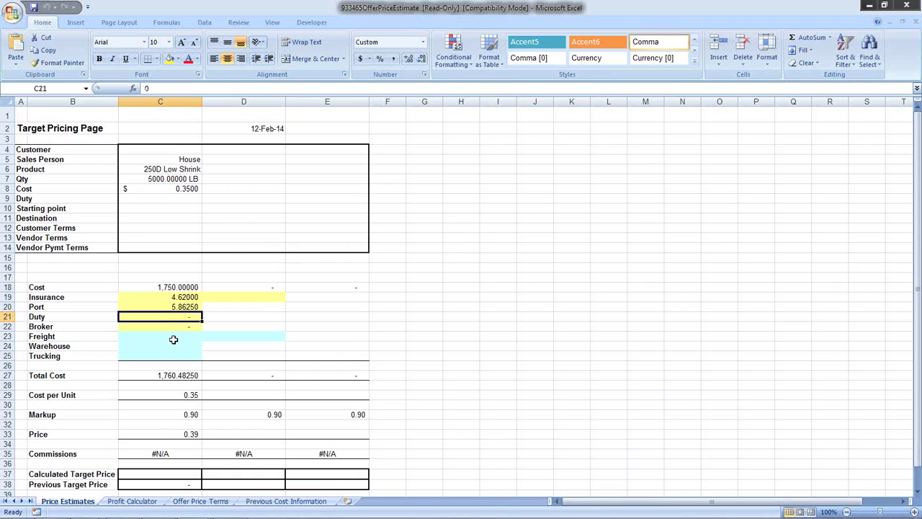
click(173, 339)
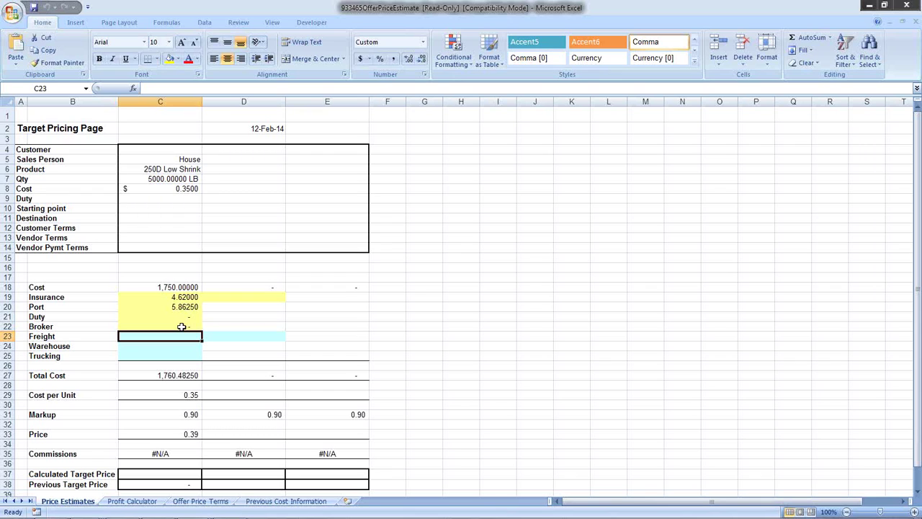
click(187, 378)
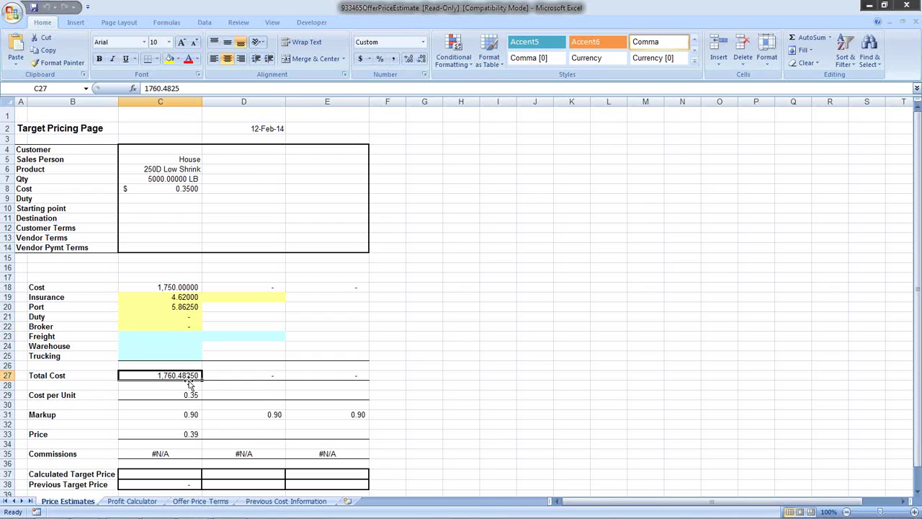
click(190, 395)
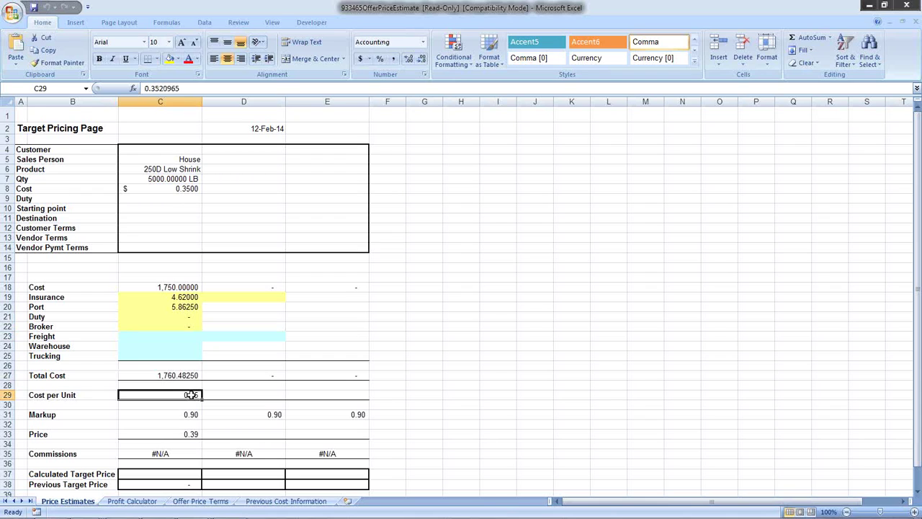
click(189, 434)
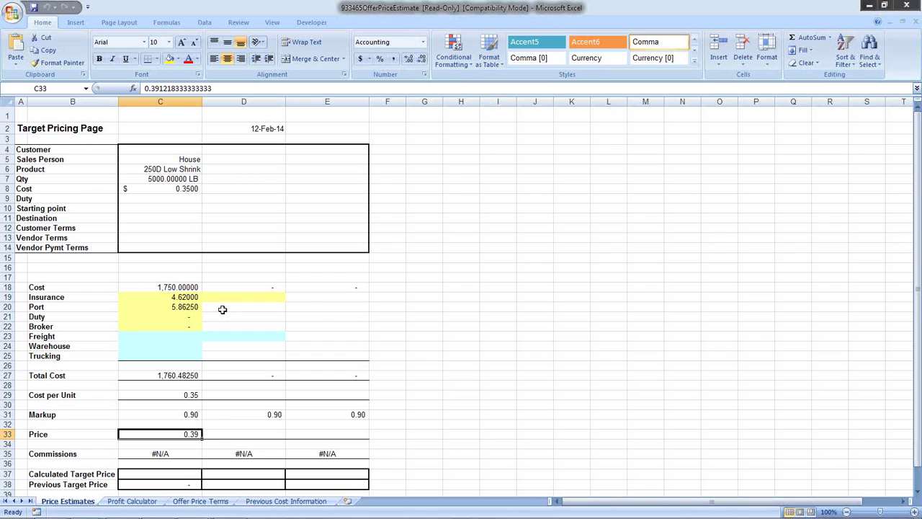
Step: Close the estimate workbook and start a purchase order from offer 933465
click(907, 7)
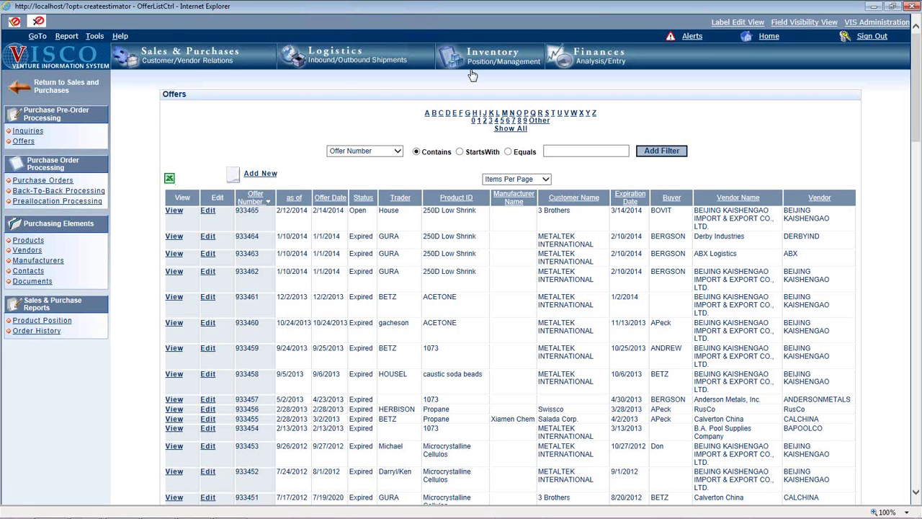
click(203, 72)
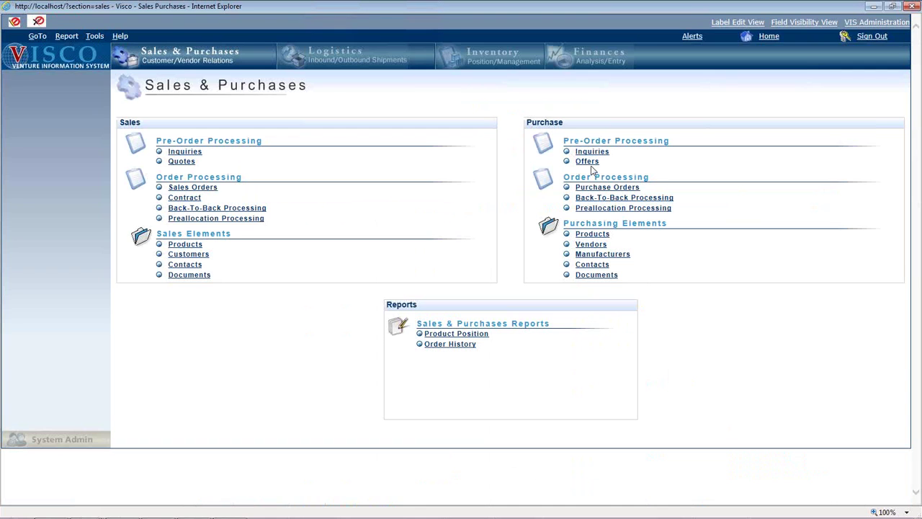
click(588, 162)
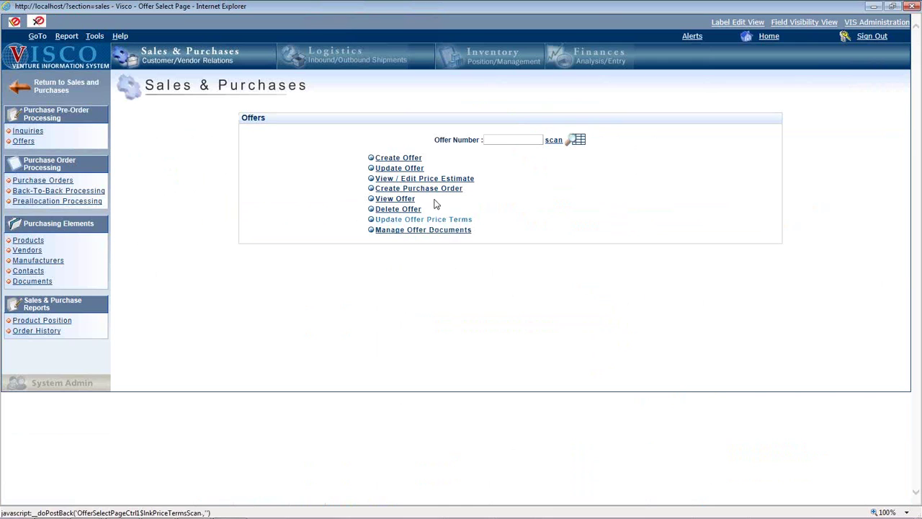
click(440, 191)
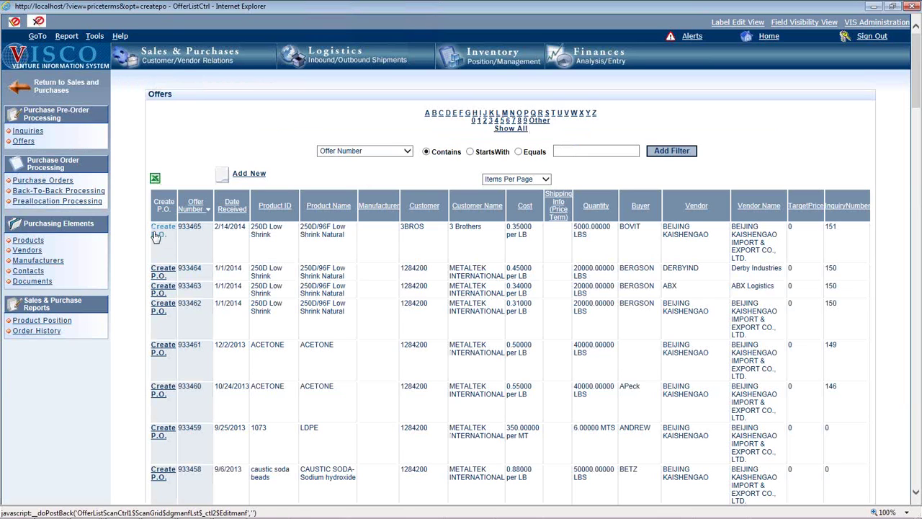
click(155, 237)
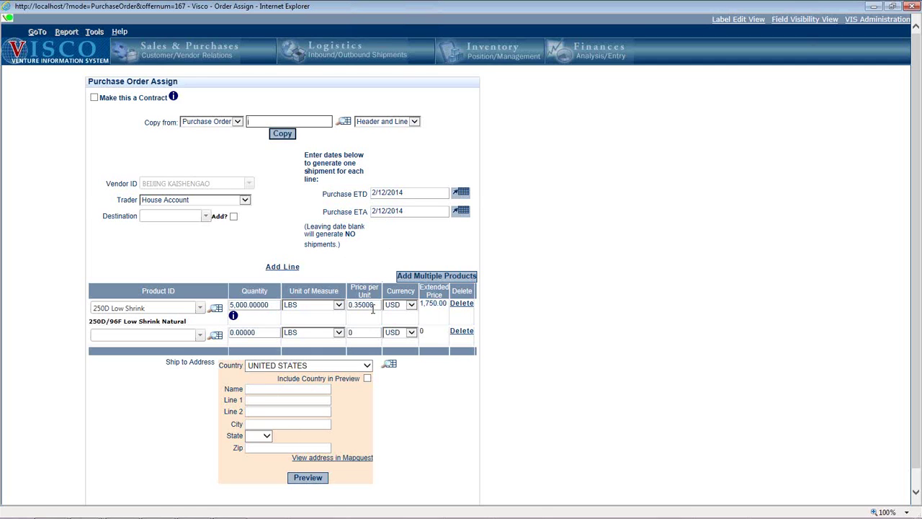
Step: Change the first line's unit price from 0.35000 to 33, then cancel the purchase order
drag(373, 308, 346, 312)
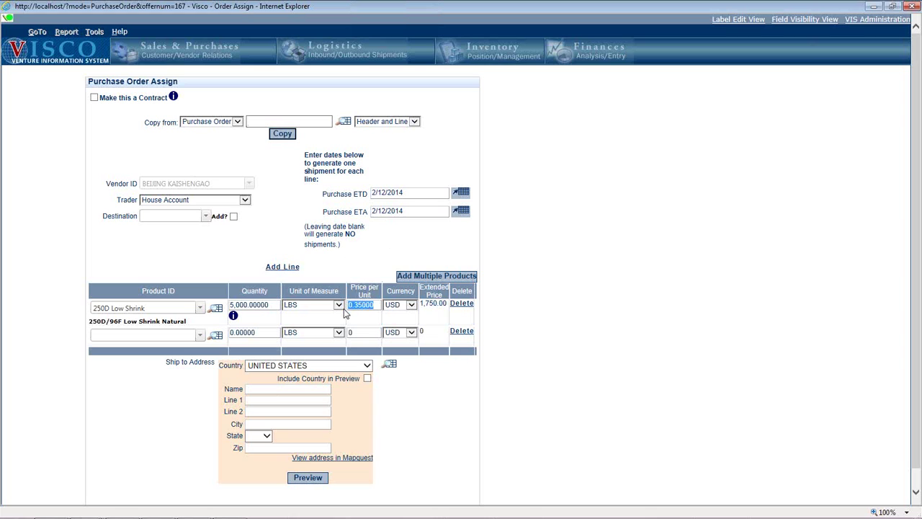
key(BackSpace)
text(33)
scroll(353, 328, down, 1)
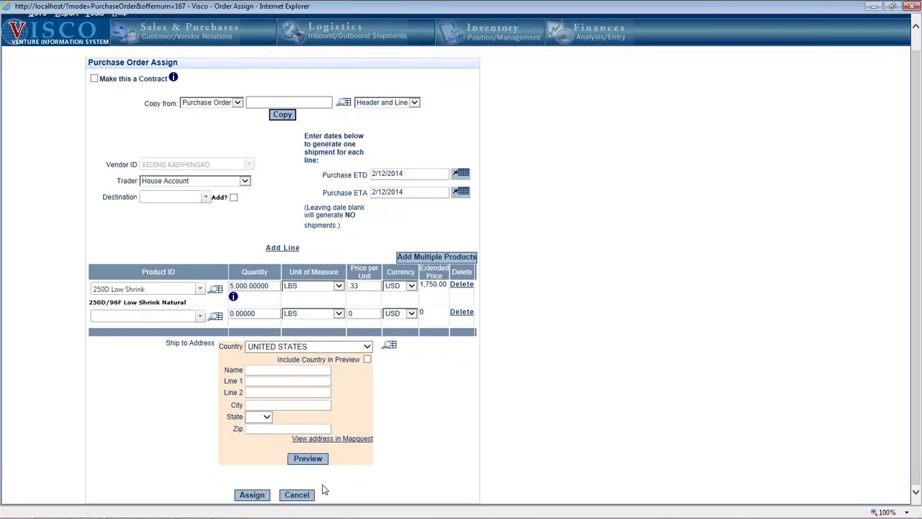
click(304, 495)
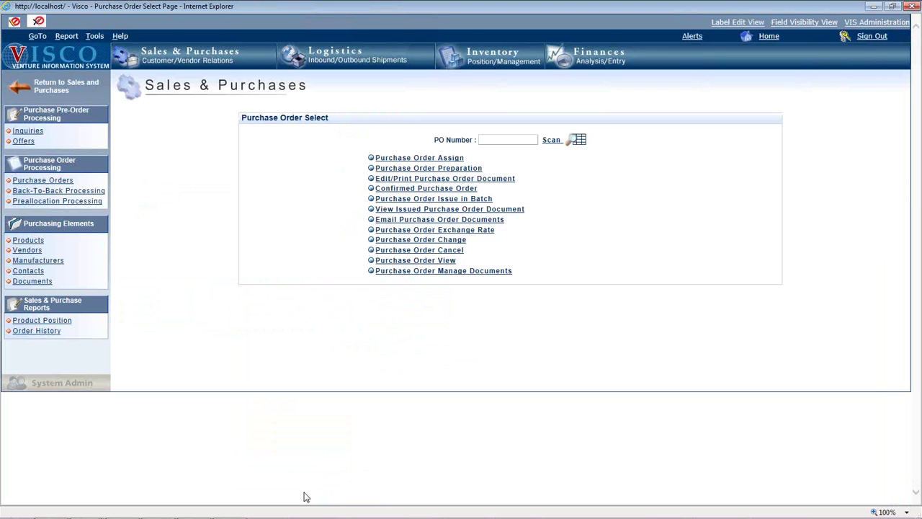
Step: Check the four offers on product 250D Low Shrink, including 933465, then return to the Products list
click(214, 54)
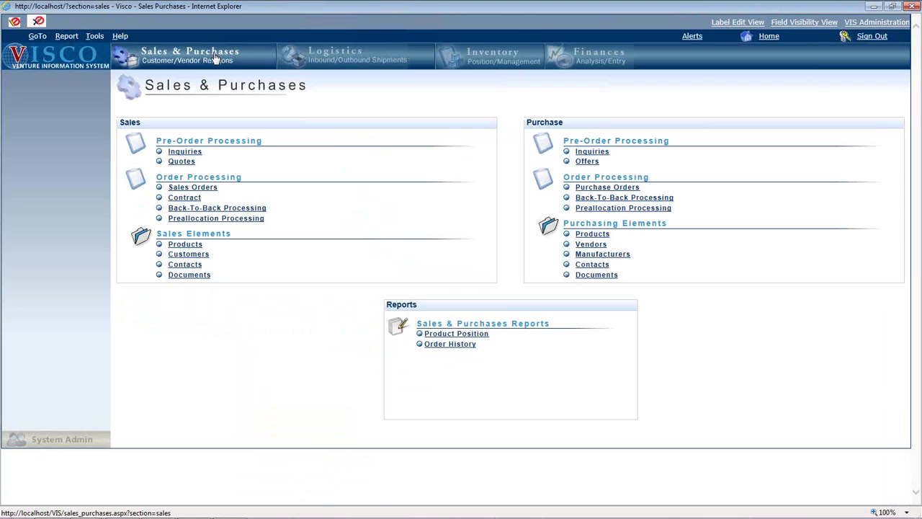
click(195, 246)
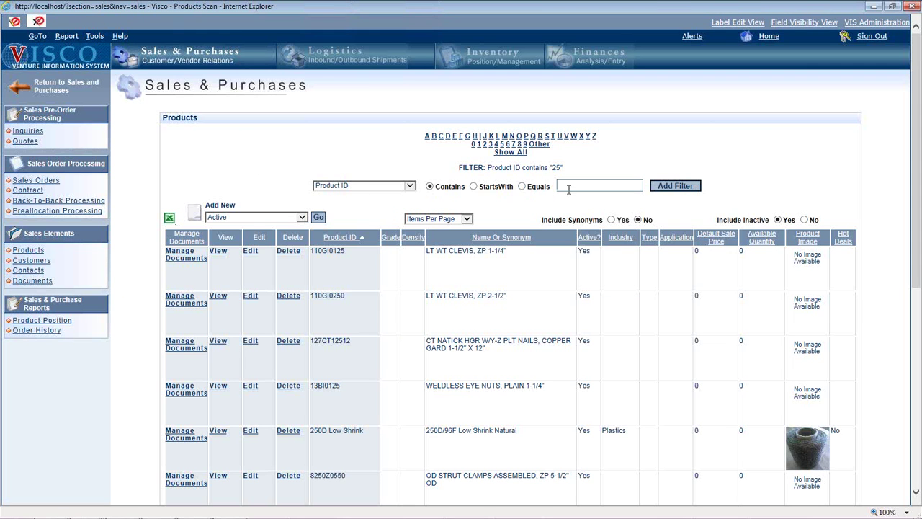
click(250, 431)
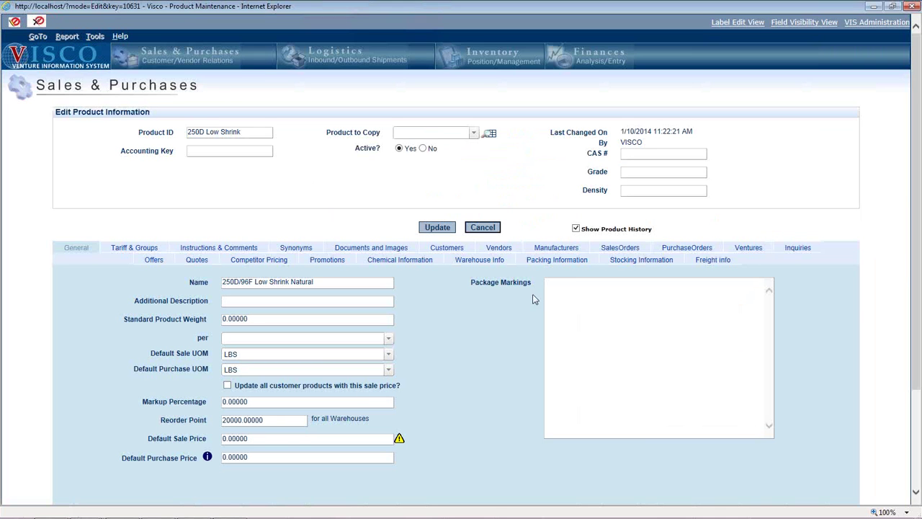
click(149, 262)
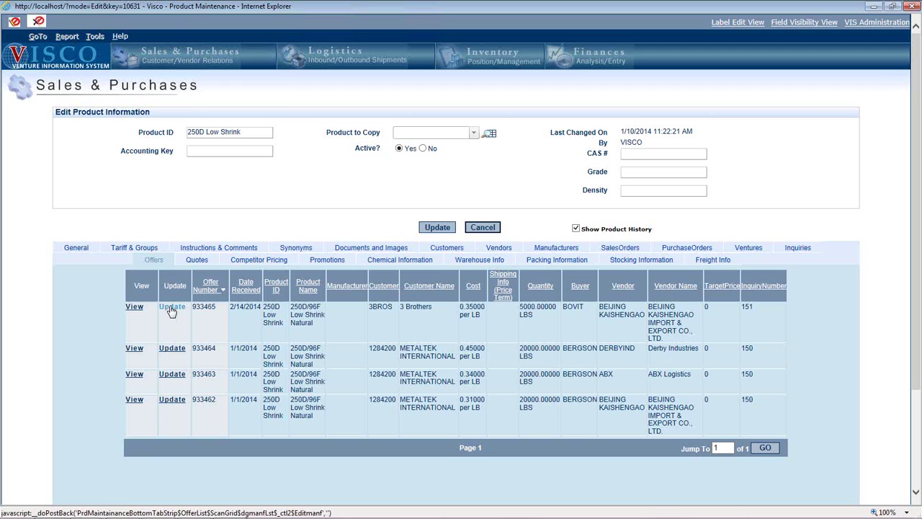
click(482, 227)
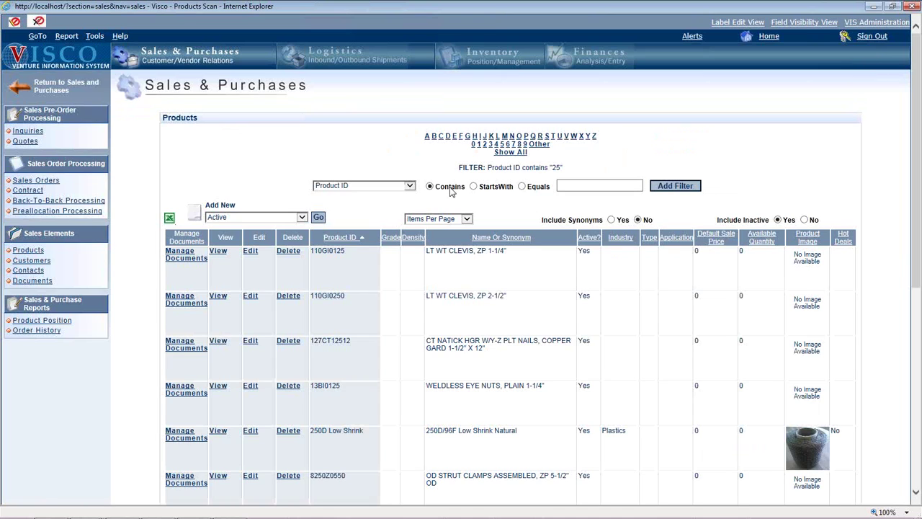
Step: Open vendor BEIJING KAISHENGAO's Offers tab, led by 933465 for 250D Low Shrink at 0.35/LB
click(242, 59)
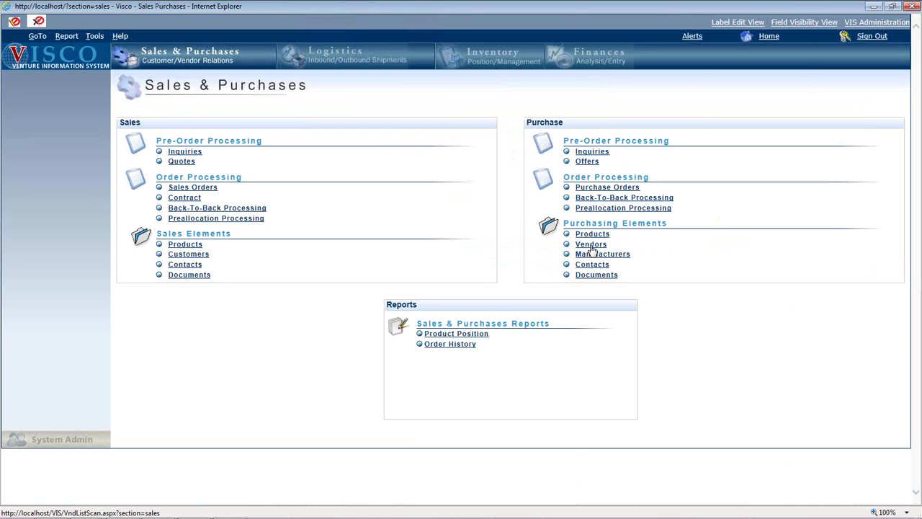
click(591, 245)
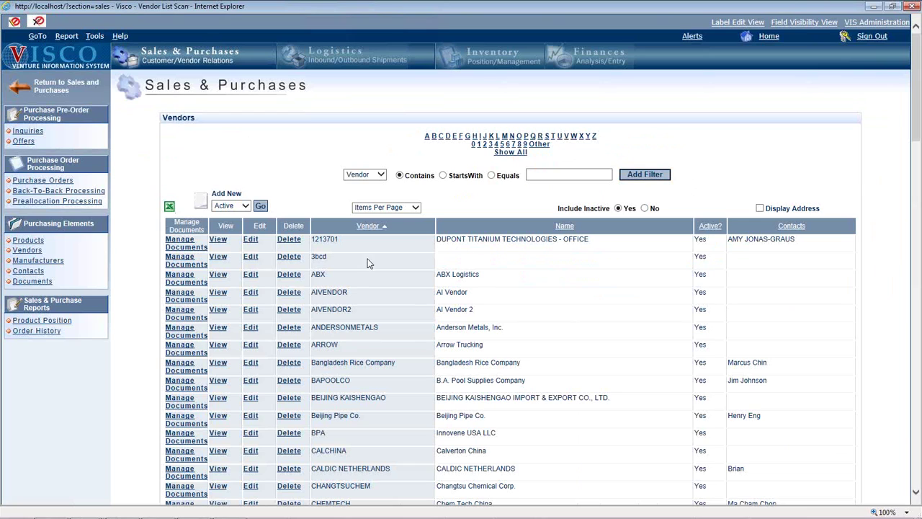
click(253, 401)
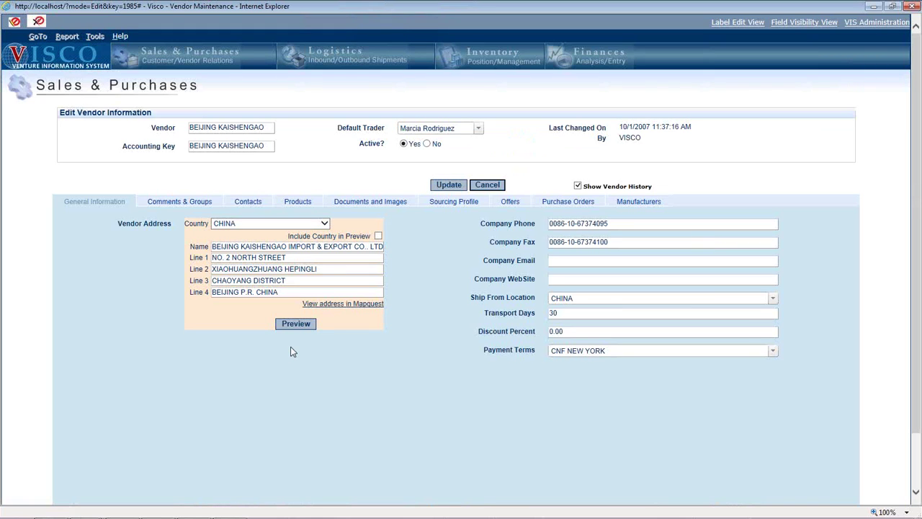
click(511, 202)
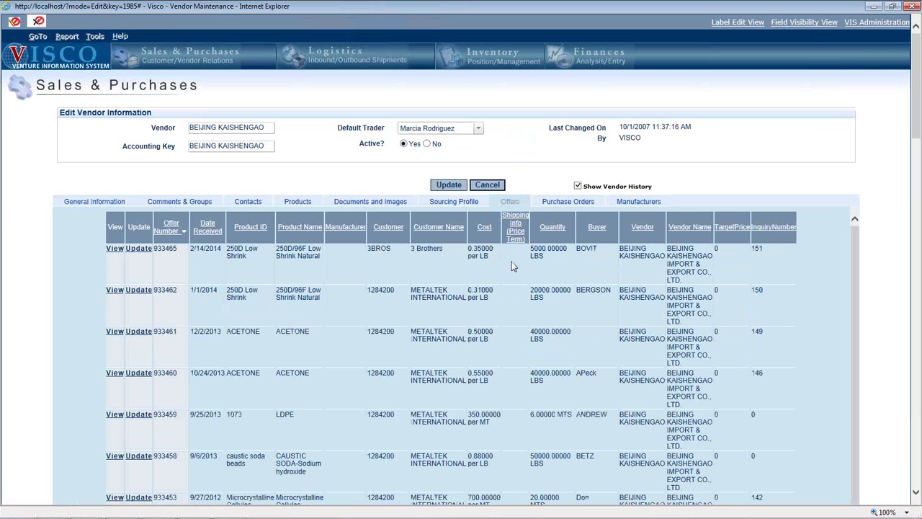